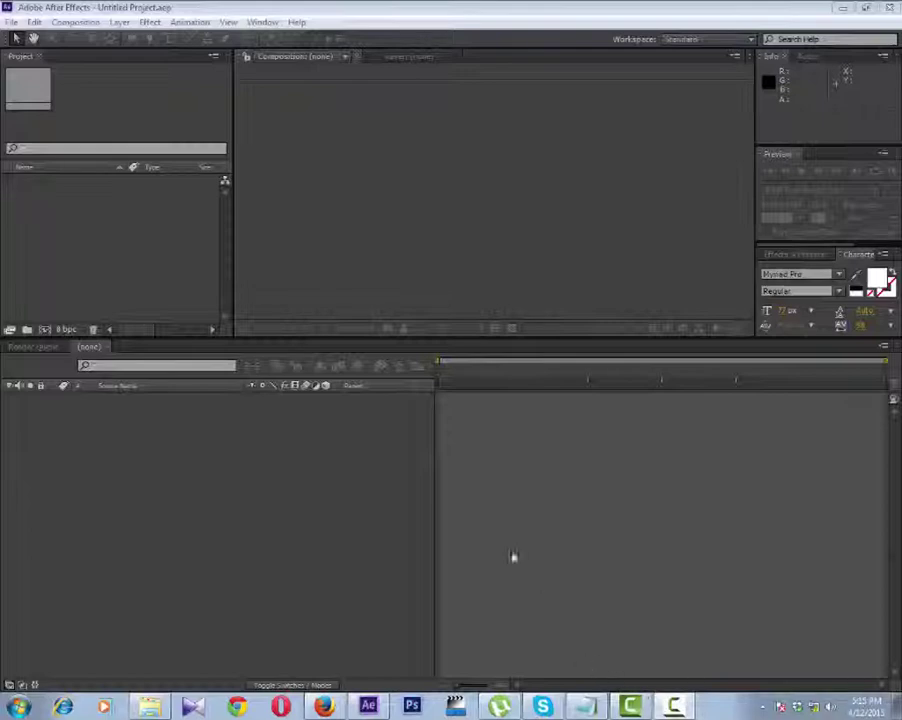
# Step: Create Comp 1 at 1280×720, 25 fps, and set the viewer zoom to 50%
pyautogui.moveTo(647, 706)
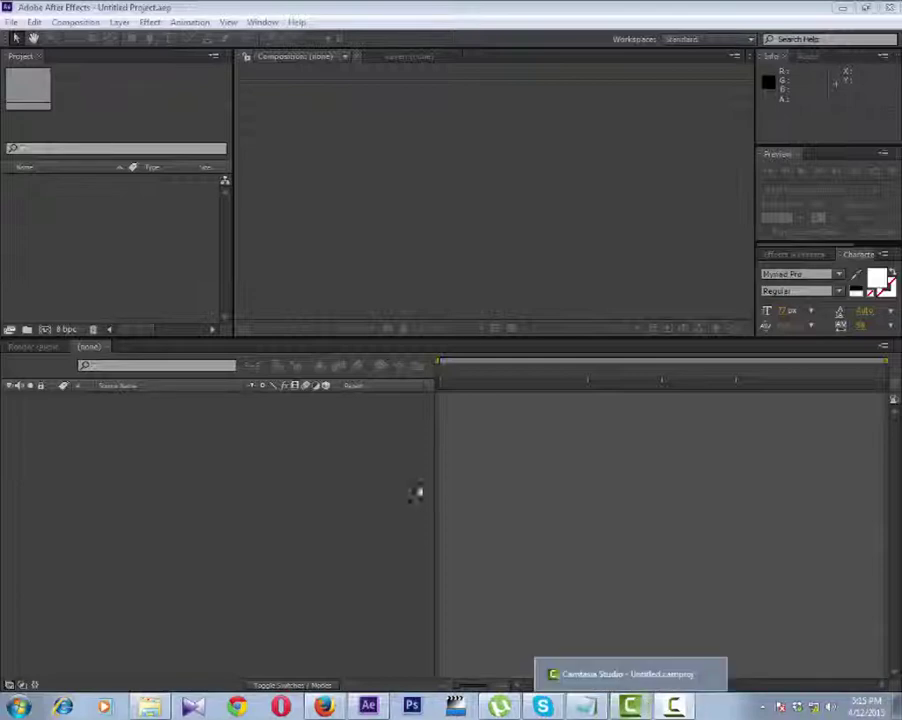
pyautogui.click(285, 456)
pyautogui.hotkey('ctrl', 'n')
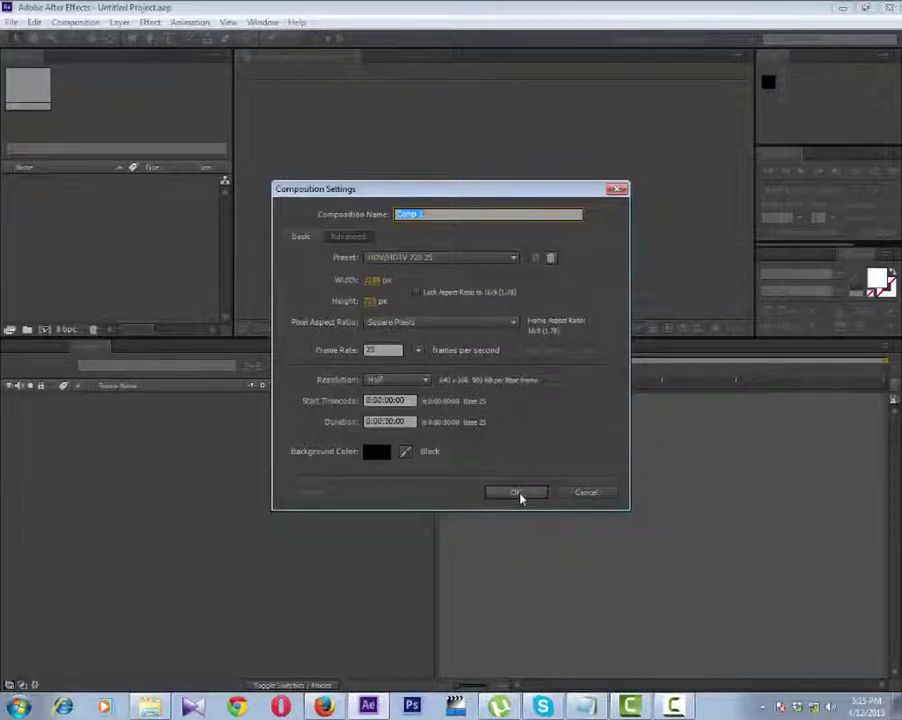
pyautogui.click(517, 494)
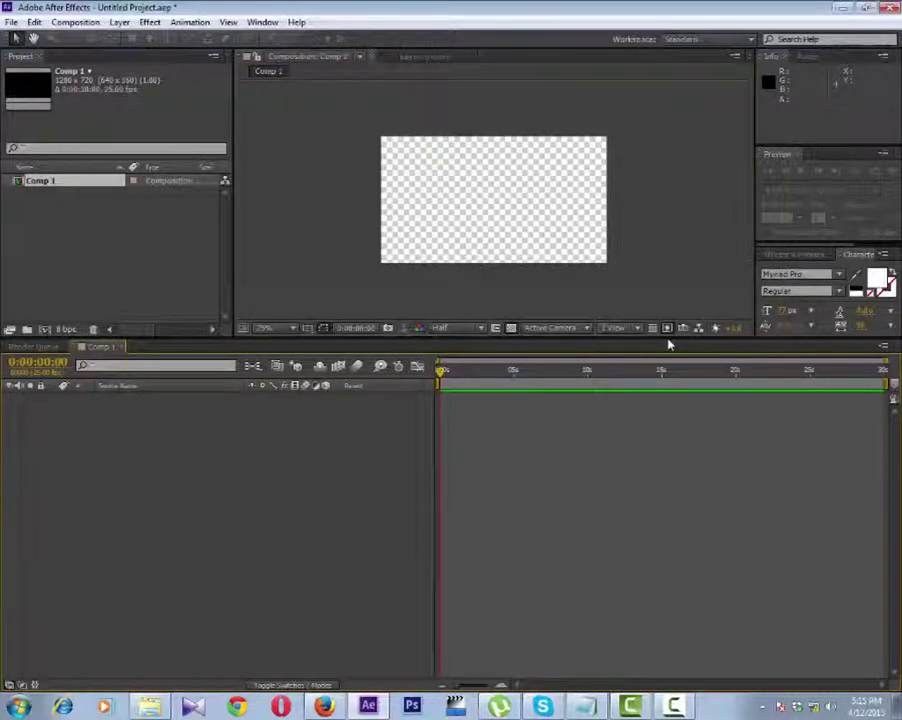
pyautogui.press('.')
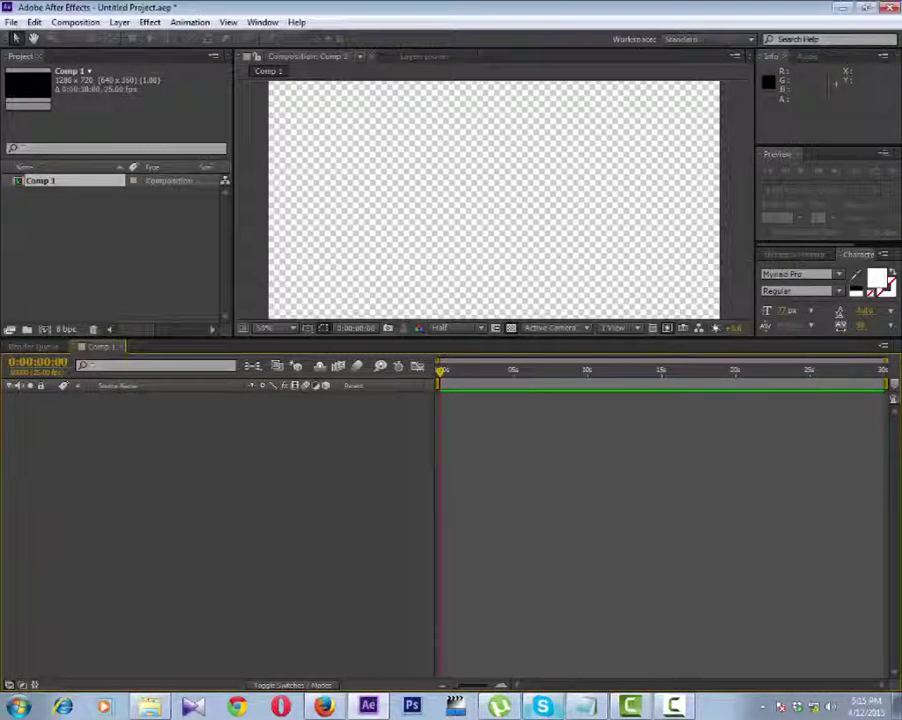
# Step: Start a new comp-sized solid layer and name it BG
pyautogui.moveTo(541, 706)
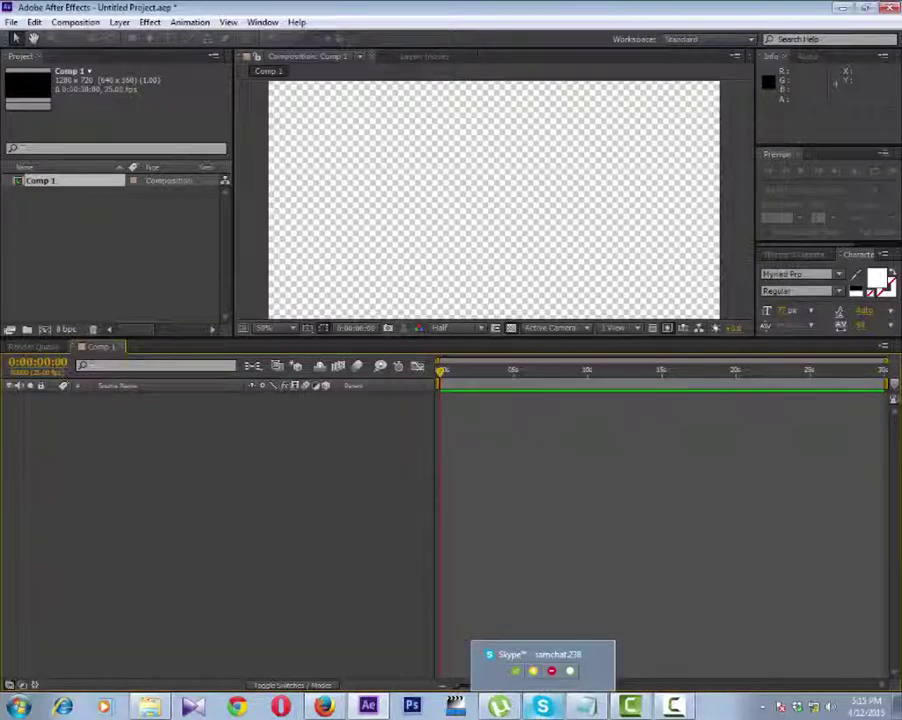
pyautogui.hotkey('ctrl', 'y')
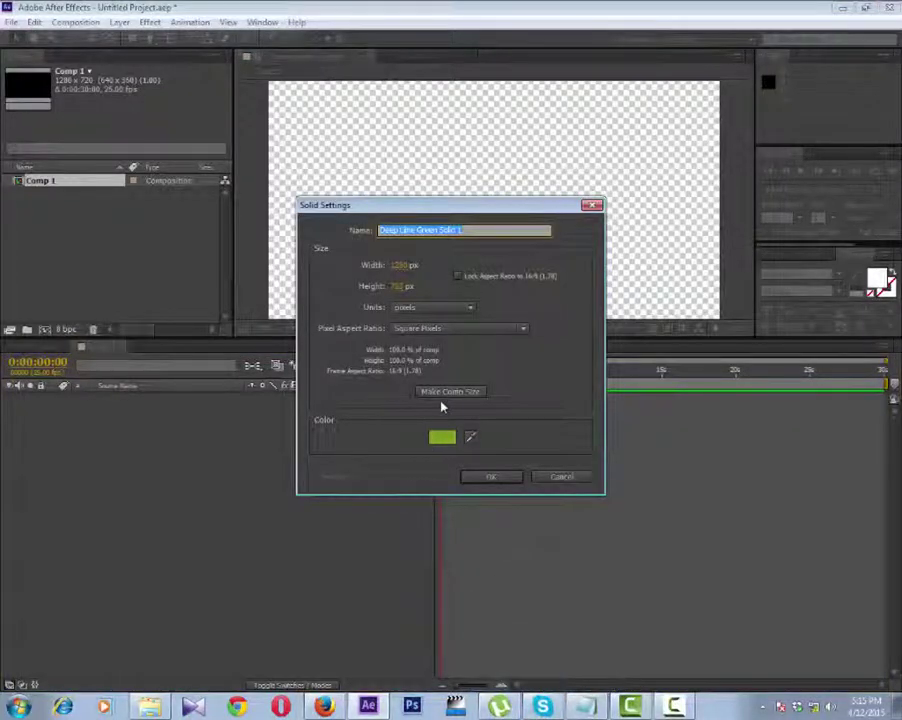
pyautogui.click(470, 391)
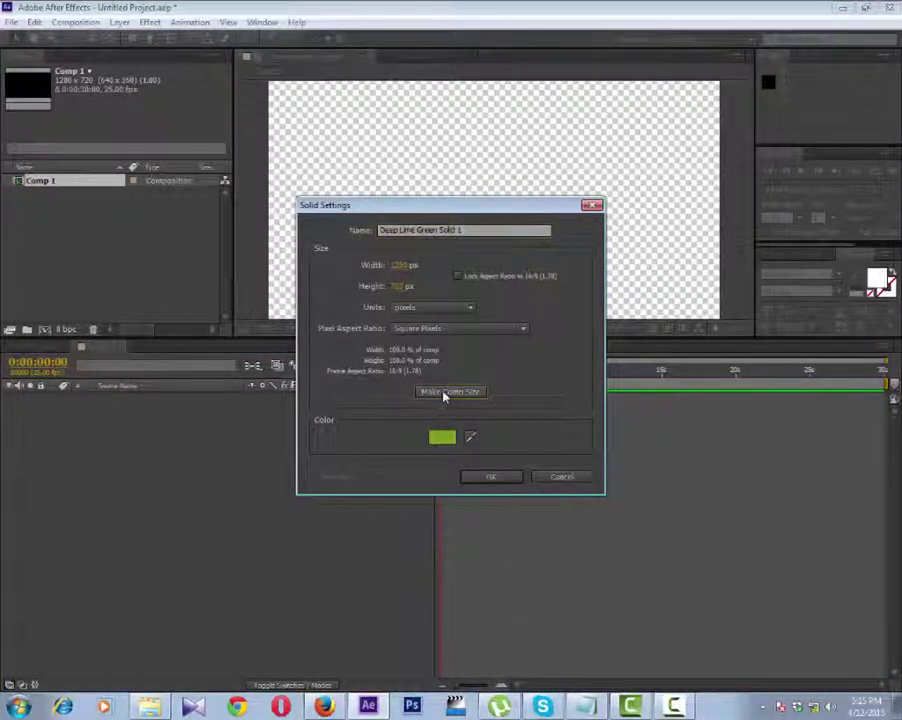
pyautogui.click(463, 231)
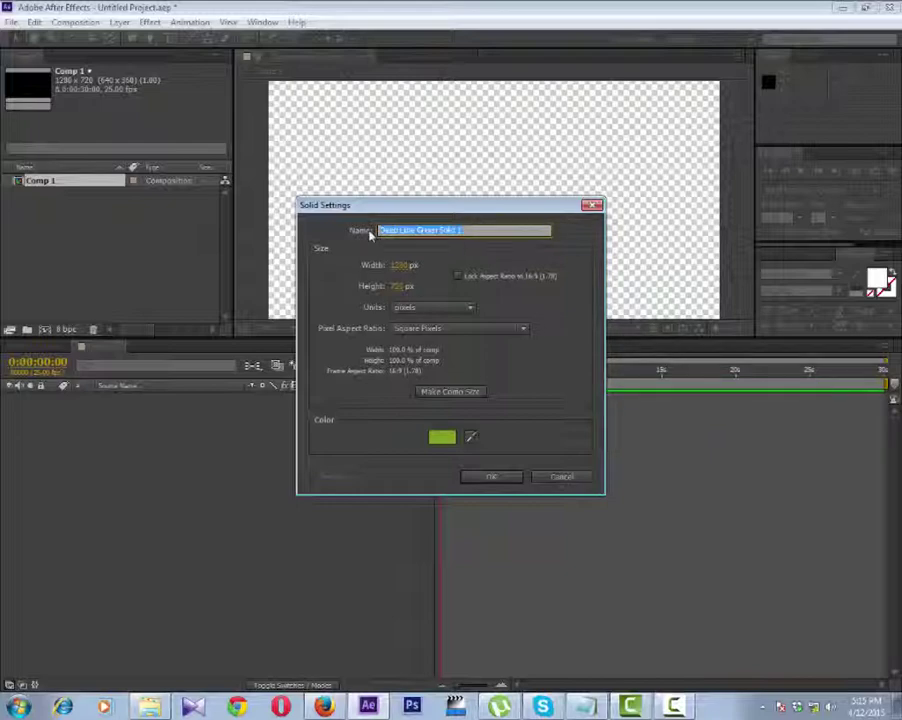
pyautogui.write('BG')
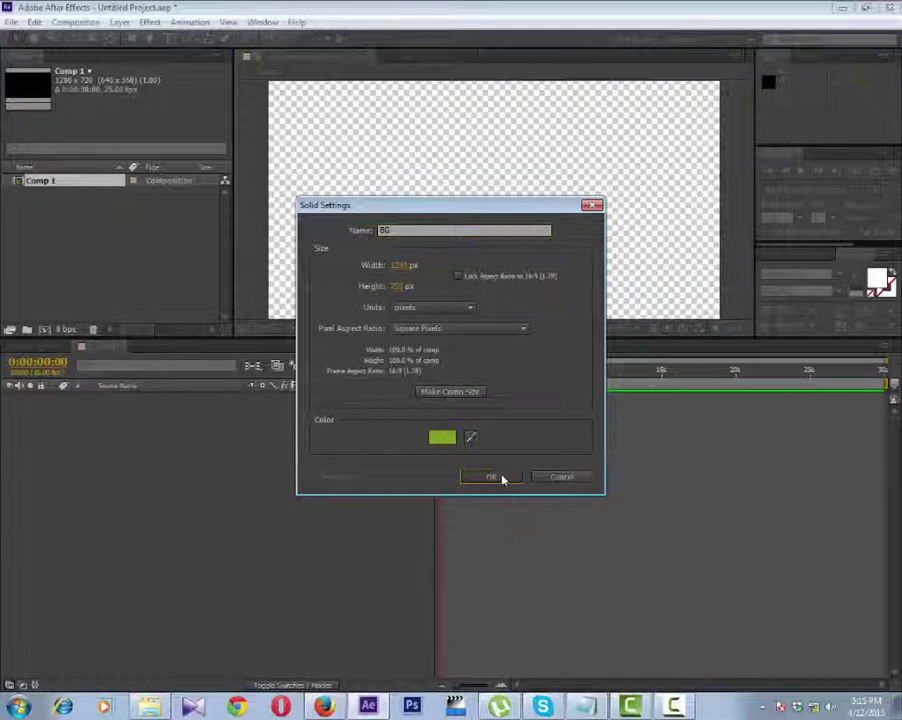
# Step: Confirm the Solid Settings so the lime-green BG solid fills Comp 1
pyautogui.click(500, 478)
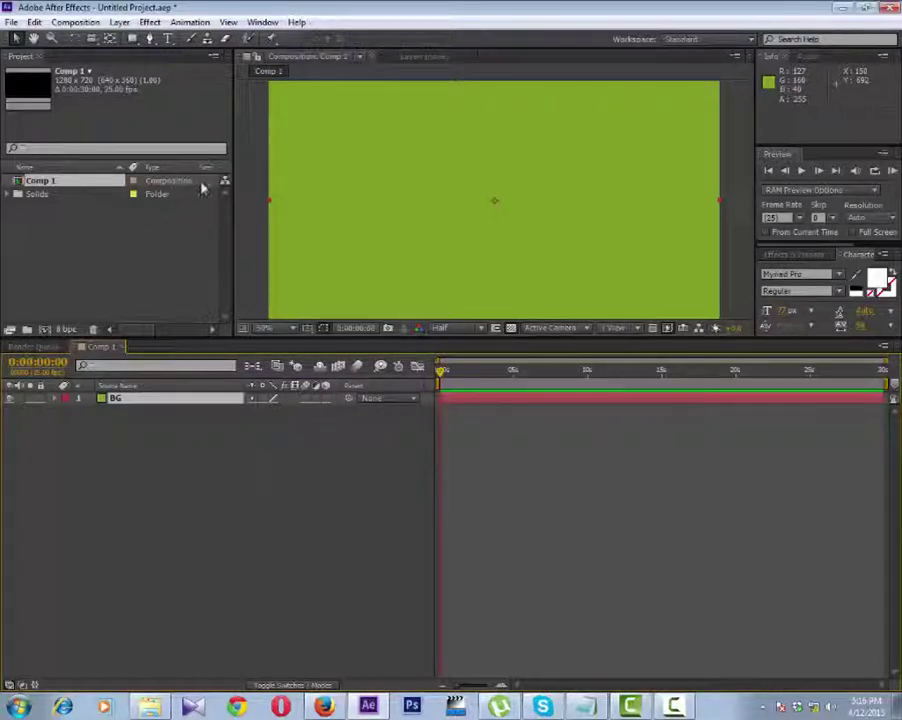
# Step: Add an empty text layer above BG and expand it to show its Source Text property
pyautogui.click(169, 38)
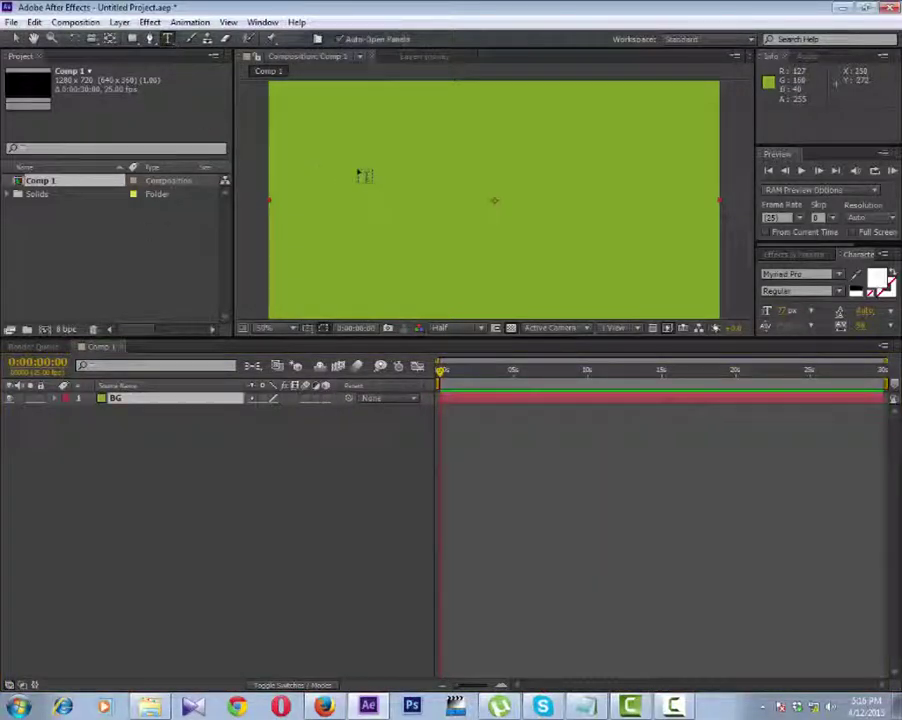
pyautogui.click(360, 172)
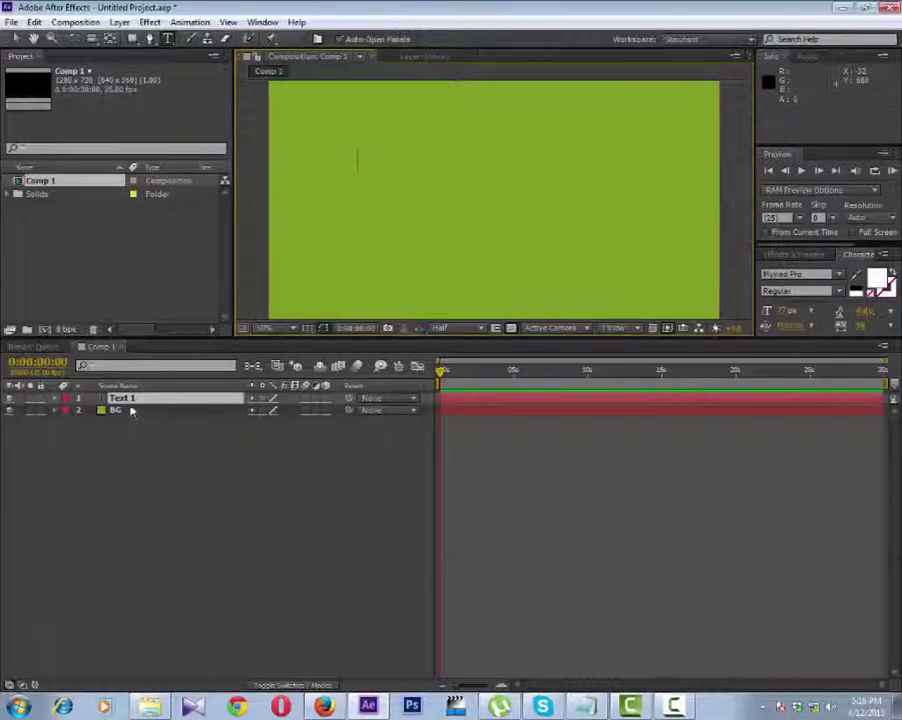
pyautogui.click(130, 400)
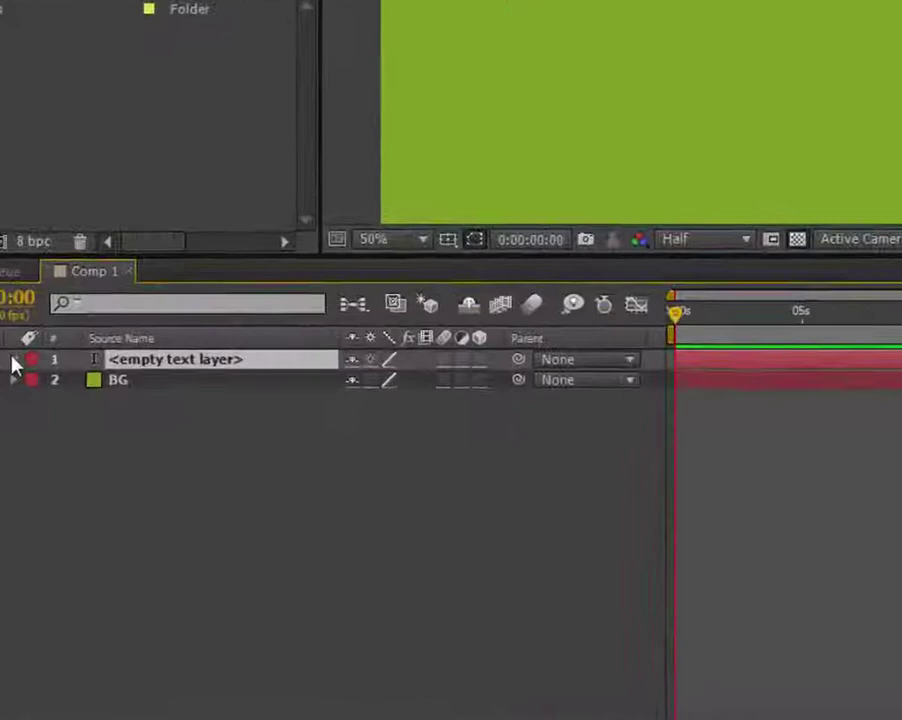
pyautogui.click(53, 398)
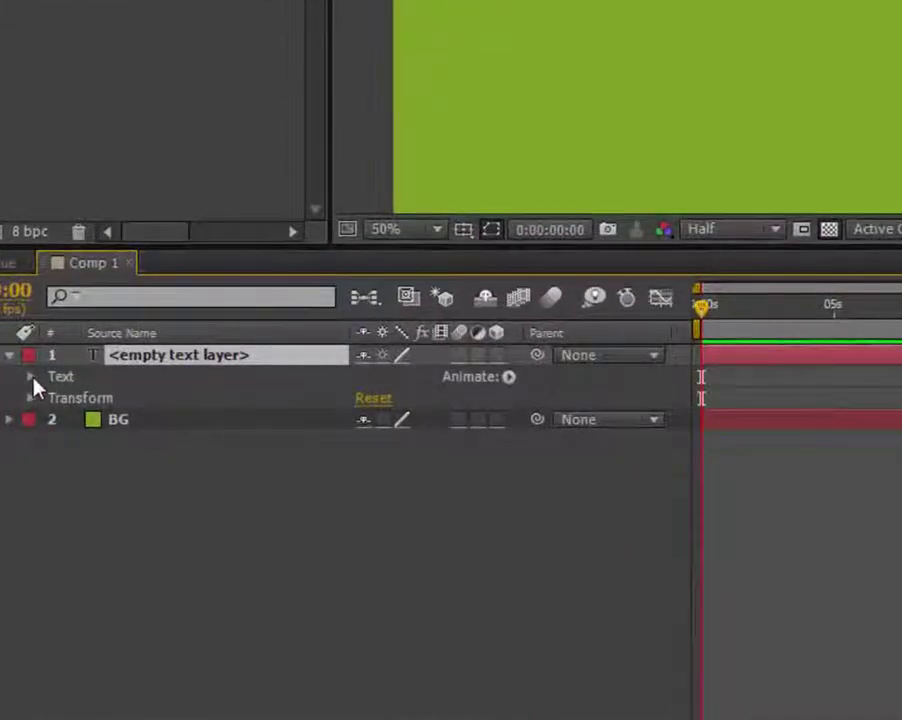
pyautogui.click(31, 377)
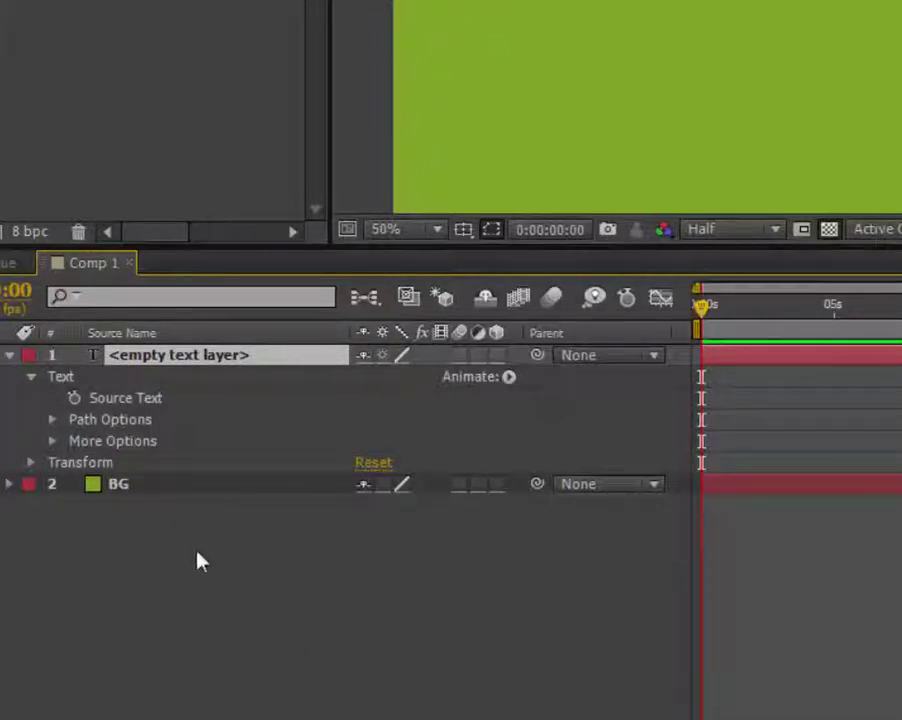
# Step: Apply a Global timeToTimecode expression with timecodeBase 30 to the text layer's Source Text
pyautogui.keyDown('alt'); pyautogui.click(74, 398); pyautogui.keyUp('alt')
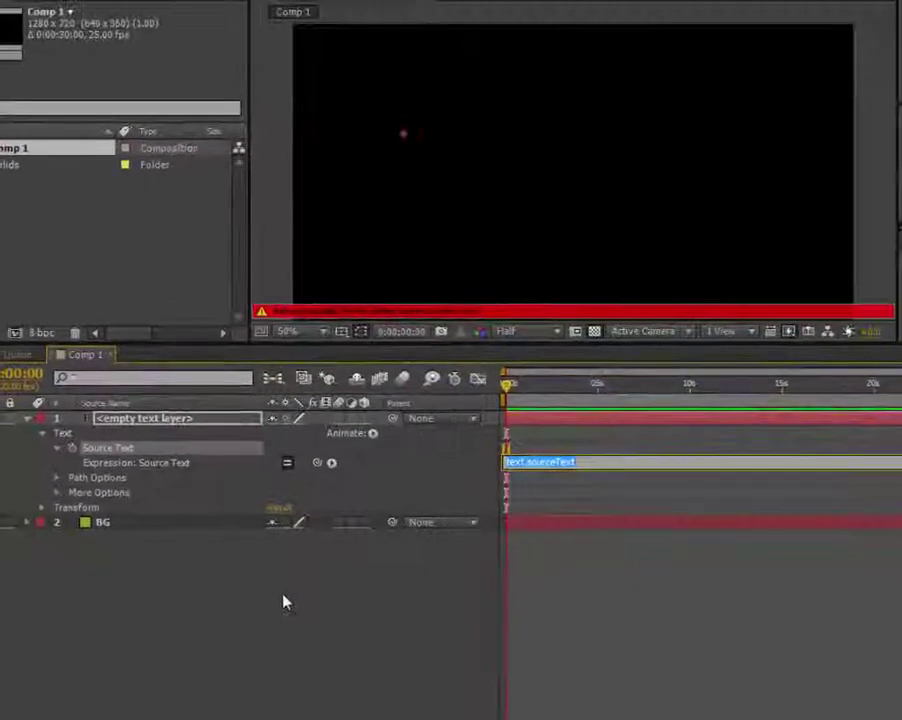
pyautogui.click(332, 463)
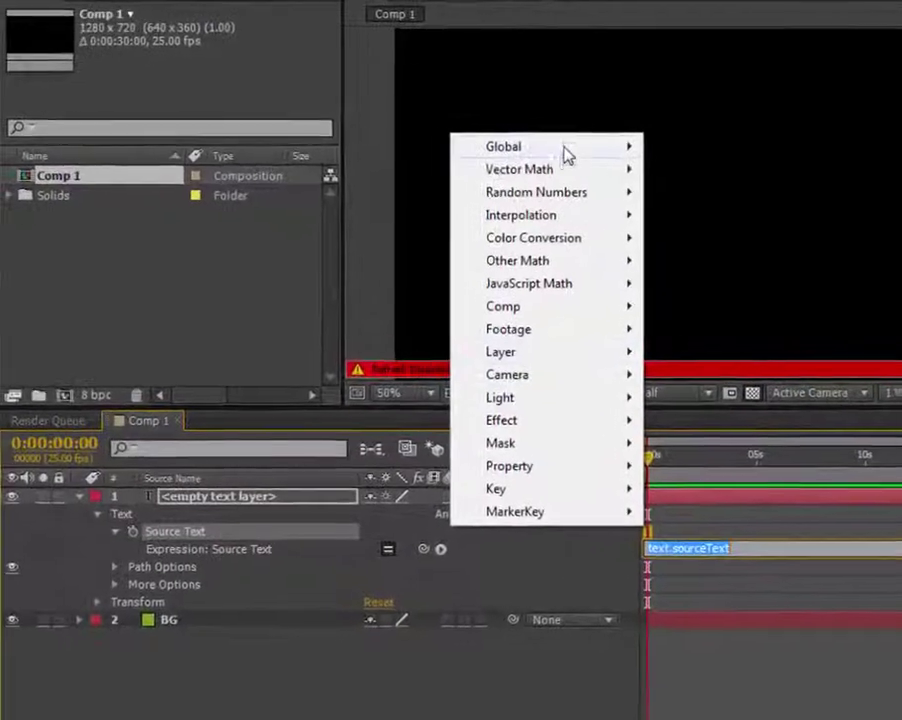
pyautogui.moveTo(437, 123)
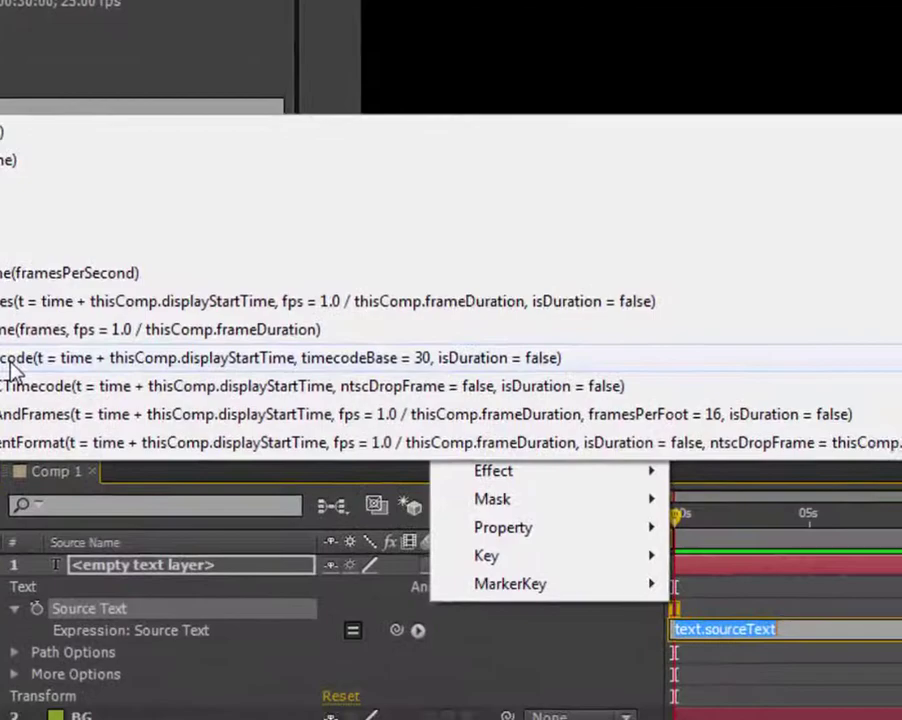
pyautogui.click(12, 360)
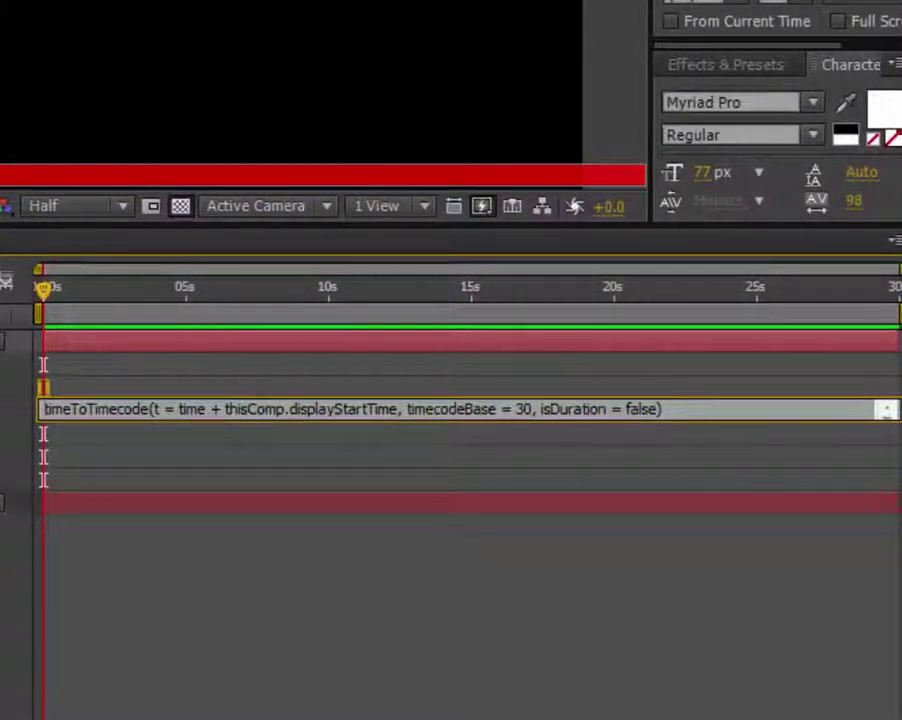
# Step: Add an 's=time;' first line and assign the timeToTimecode result to t
pyautogui.write('s')
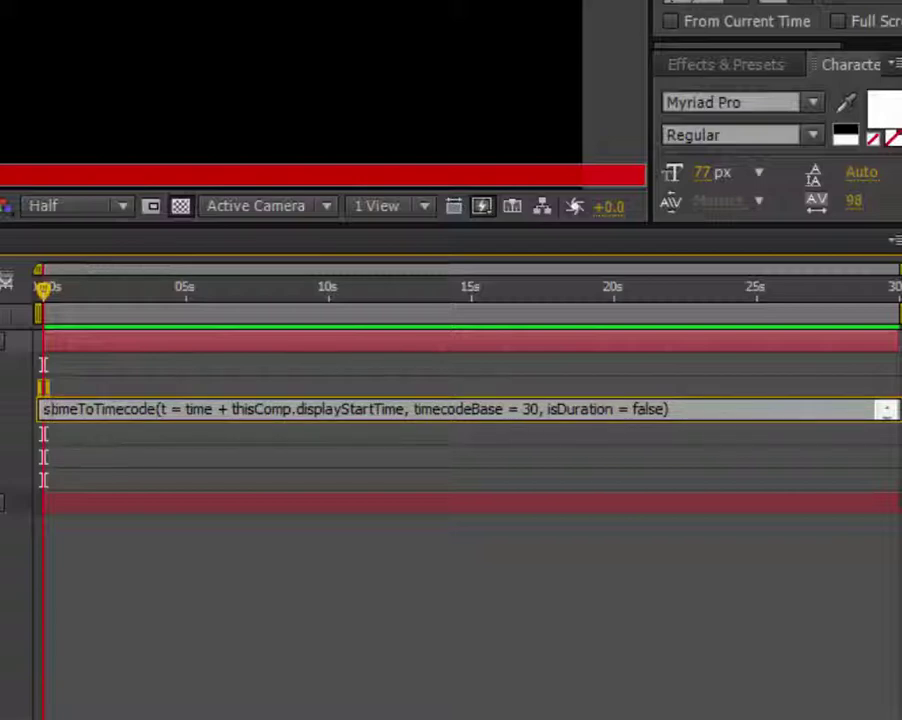
pyautogui.write('=')
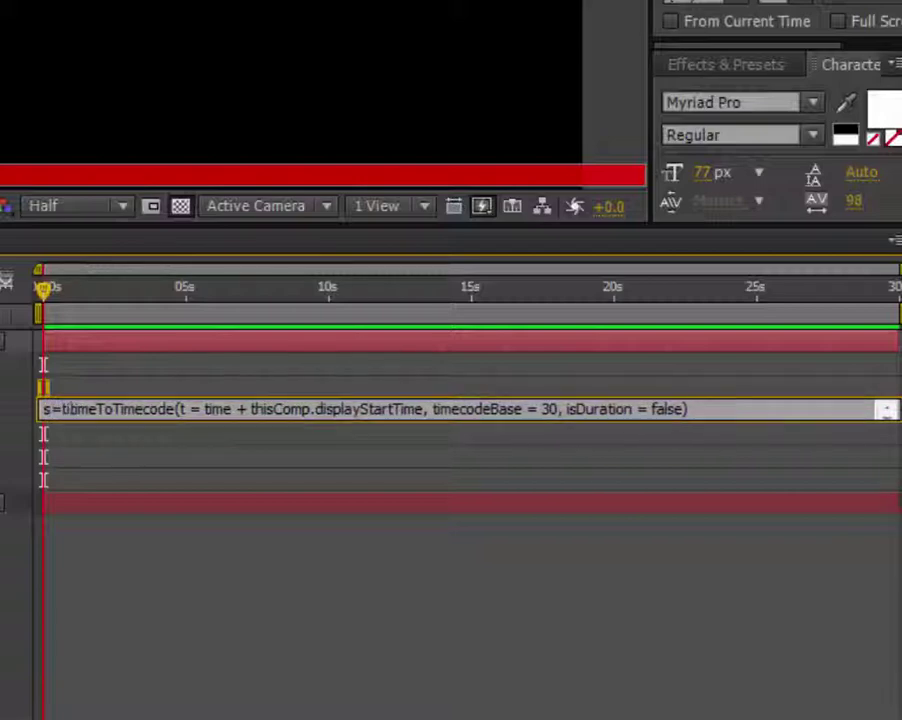
pyautogui.write('time')
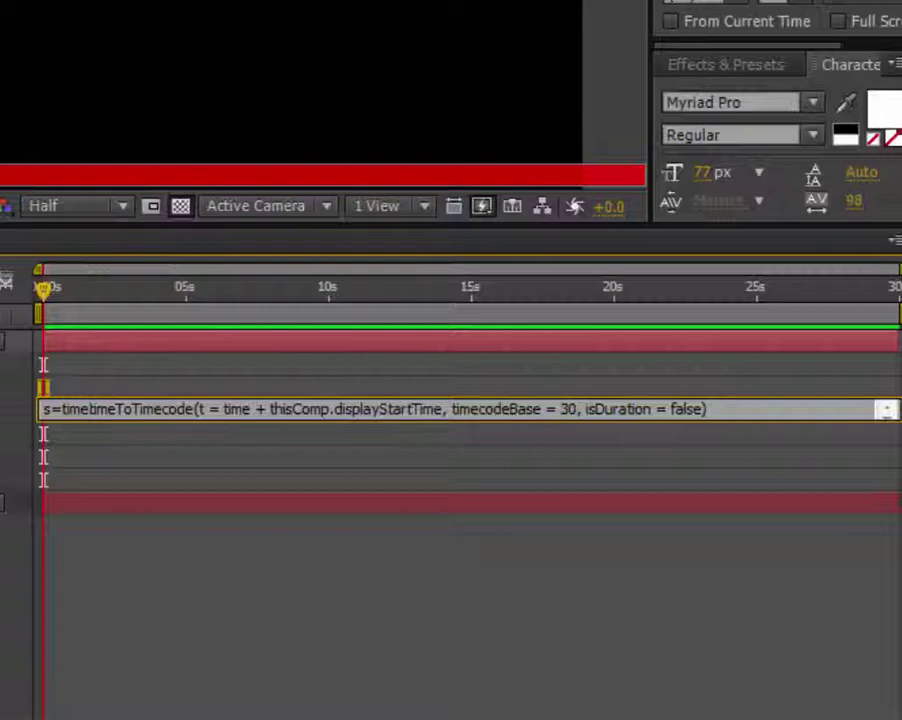
pyautogui.write(';')
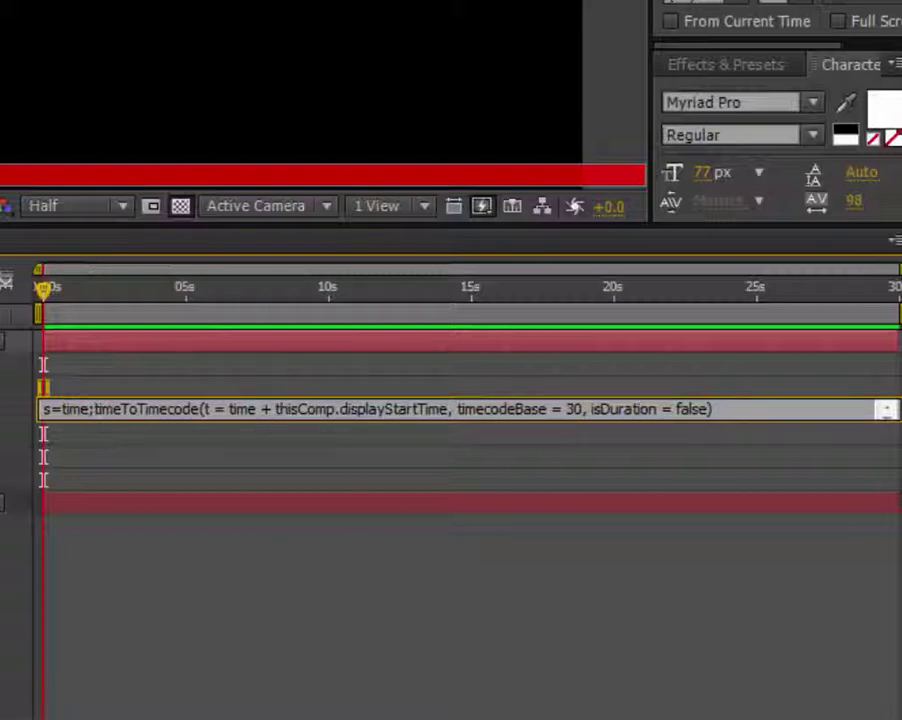
pyautogui.press('Return')
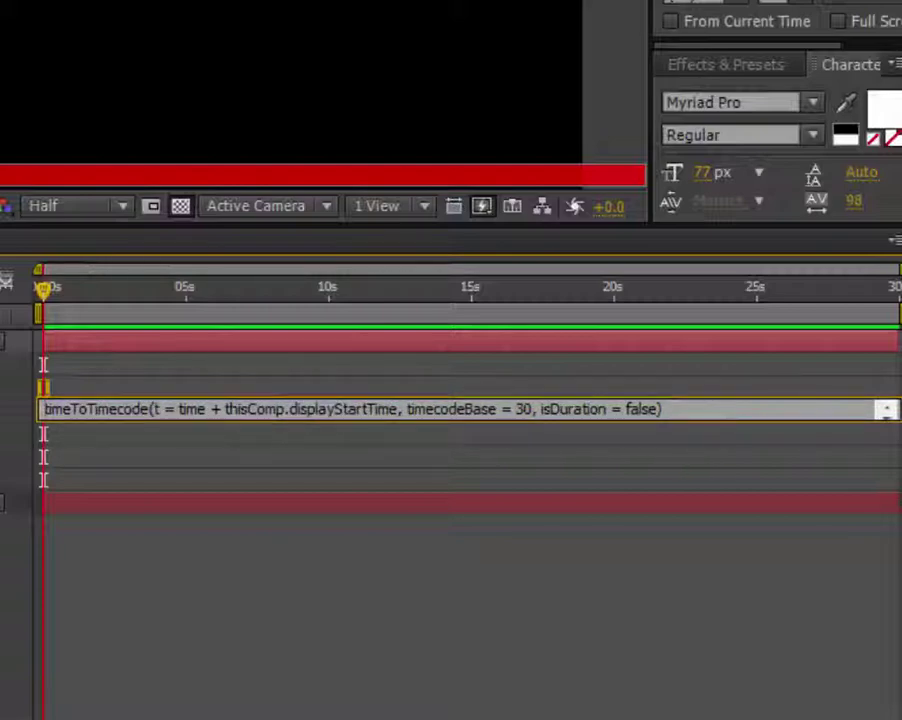
pyautogui.click(352, 419)
pyautogui.write('s=time;')
pyautogui.press('Return')
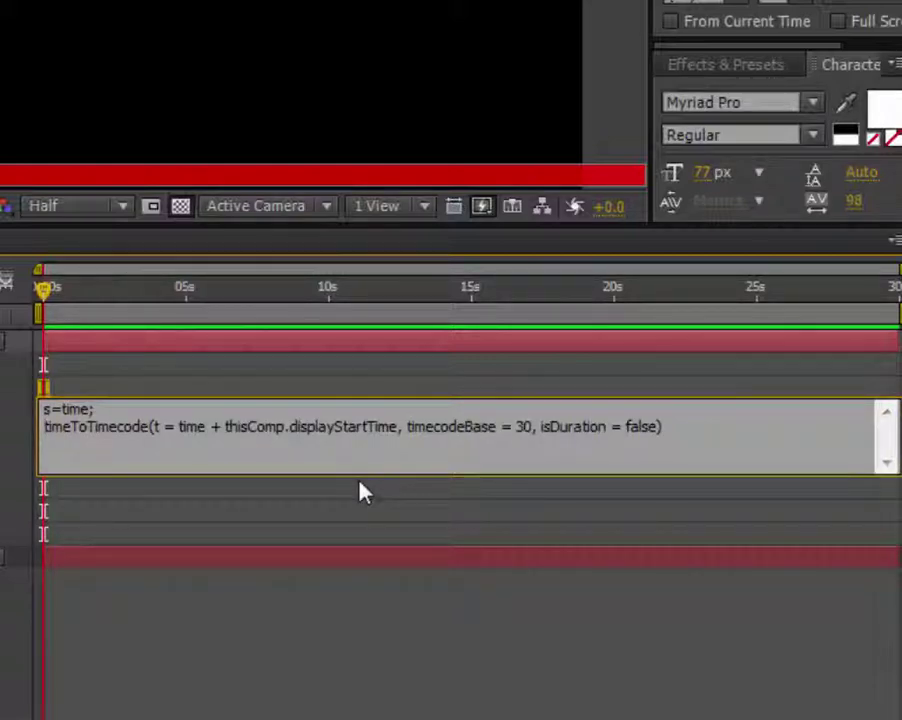
pyautogui.write('t=')
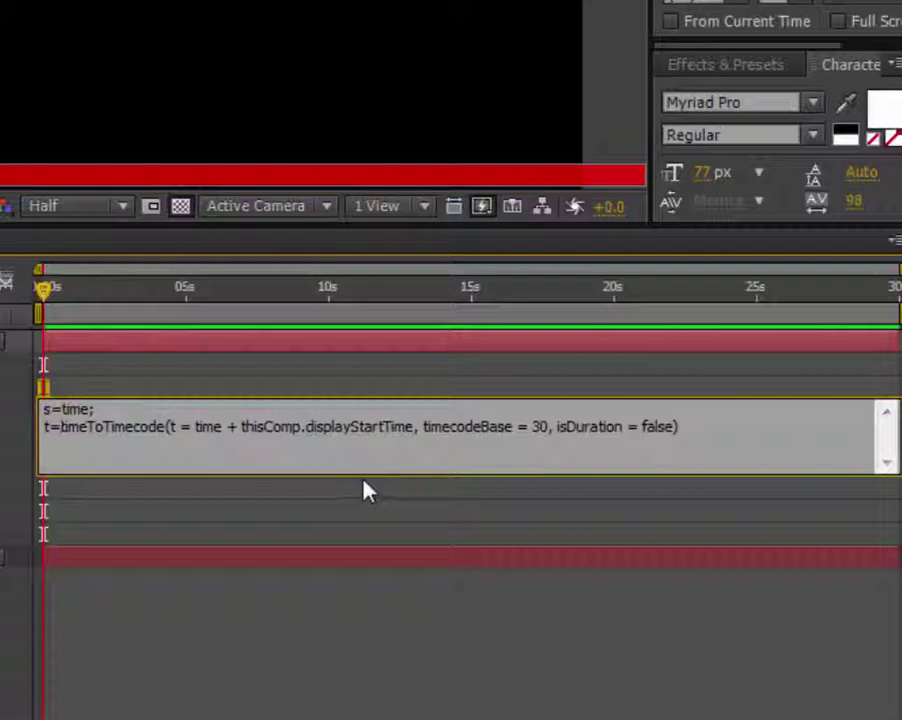
# Step: Change timecodeBase to 25, add a semicolon and a final 't' line, then commit
pyautogui.doubleClick(538, 426)
pyautogui.write('25')
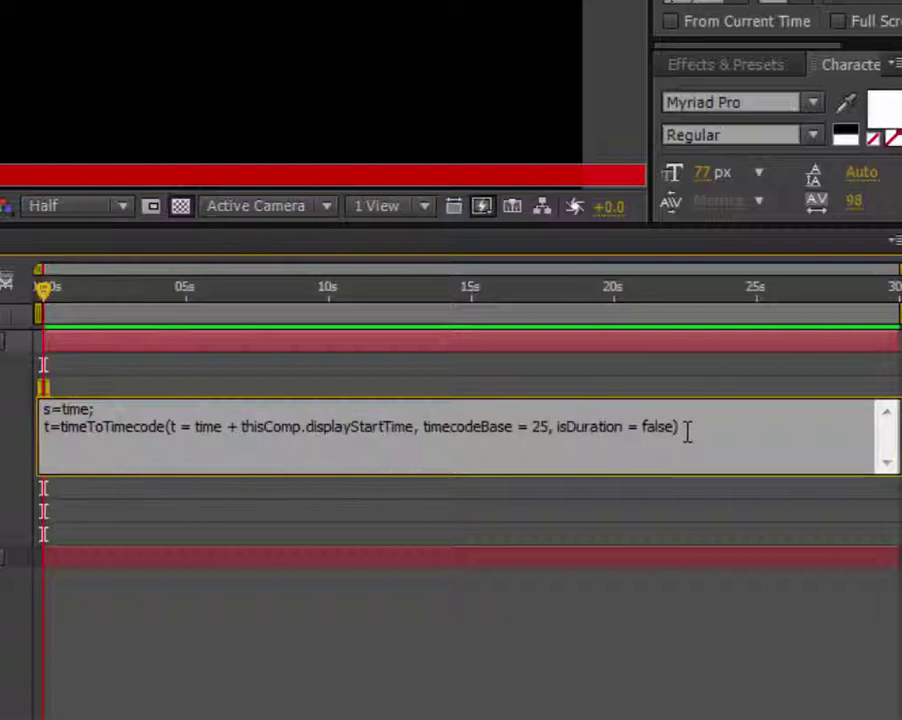
pyautogui.click(687, 431)
pyautogui.write(';')
pyautogui.press('Return')
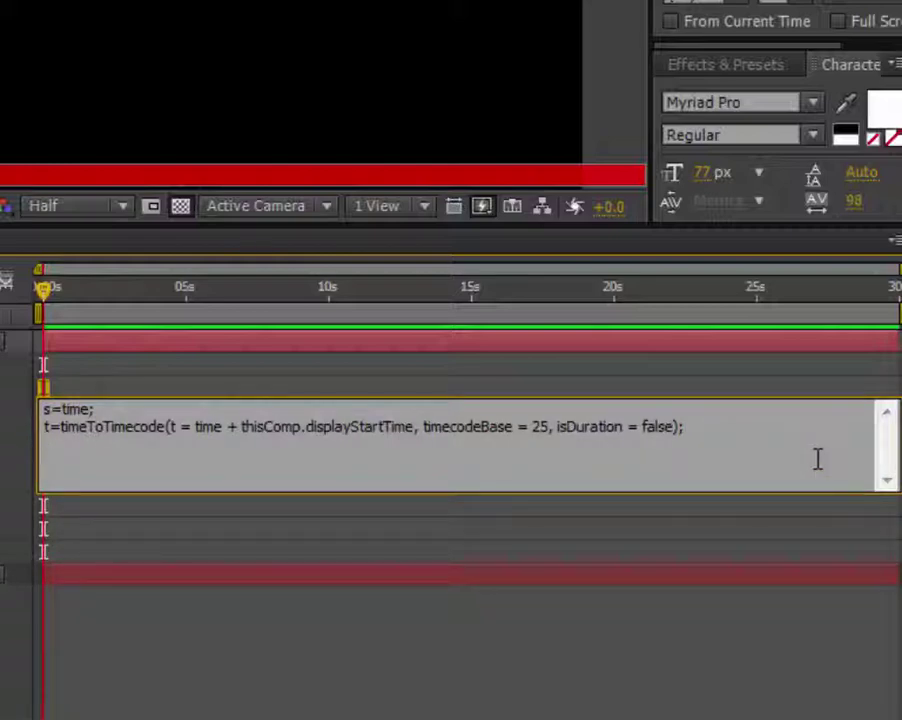
pyautogui.write('t')
pyautogui.press('KP_Enter')
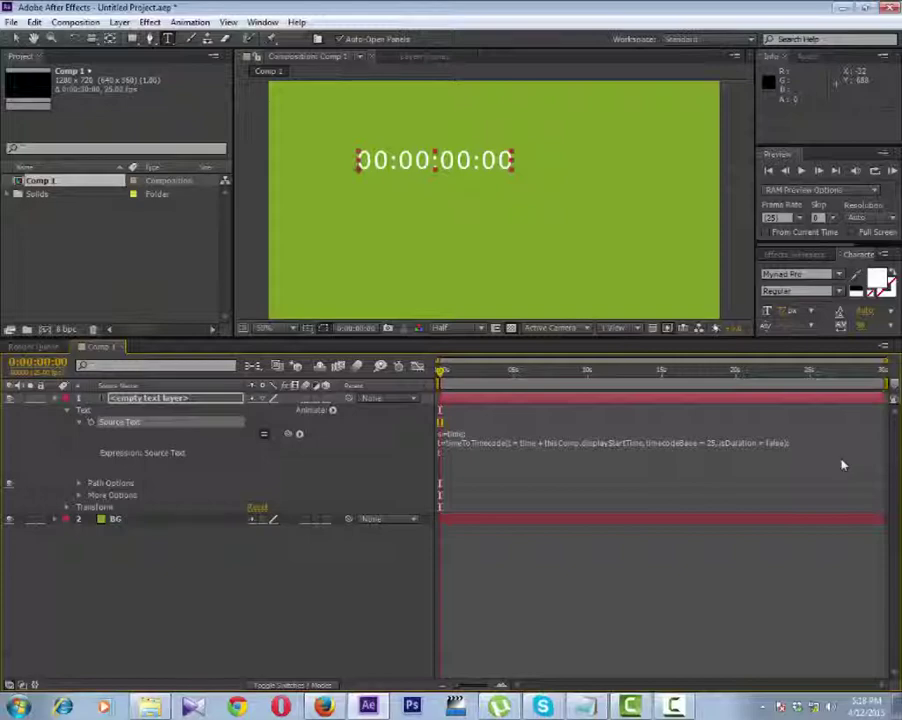
# Step: Collapse the layer properties, drag the timecode to the bottom-left corner, and preview it counting
pyautogui.click(67, 410)
pyautogui.click(57, 398)
pyautogui.click(16, 38)
pyautogui.moveTo(480, 174); pyautogui.dragTo(403, 306)
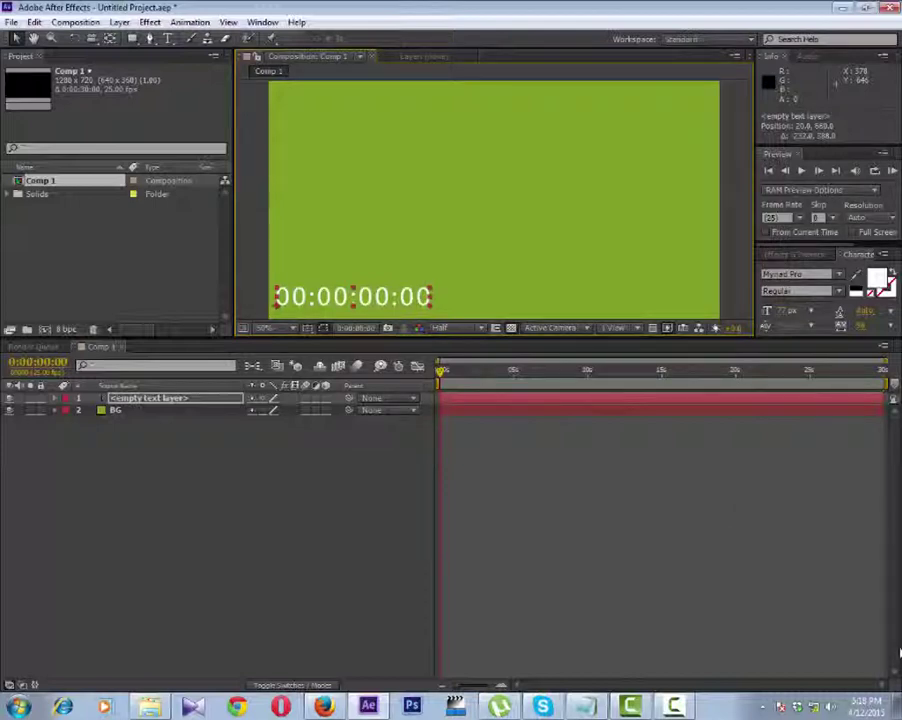
pyautogui.press('space')
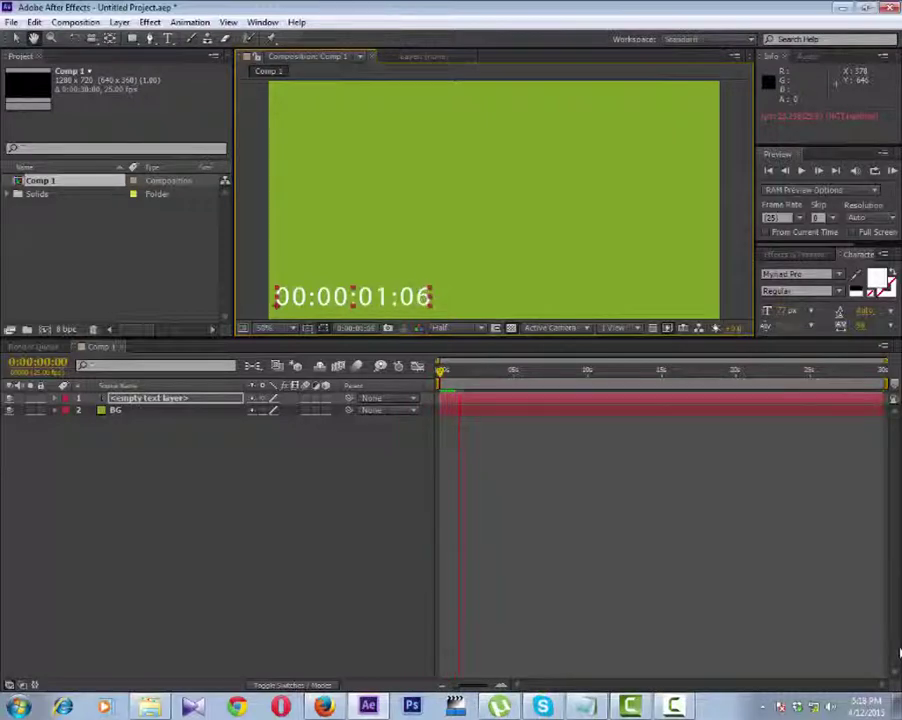